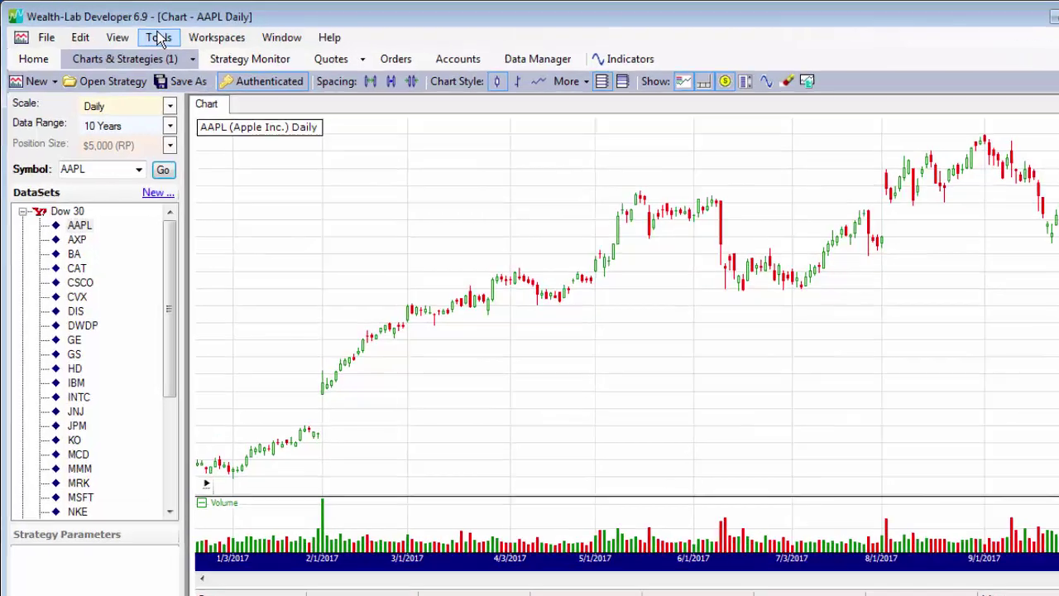
Open the Technical Indicators panel with the Wealth-Lab Standard Indicators group expanded.
left_click(160, 39)
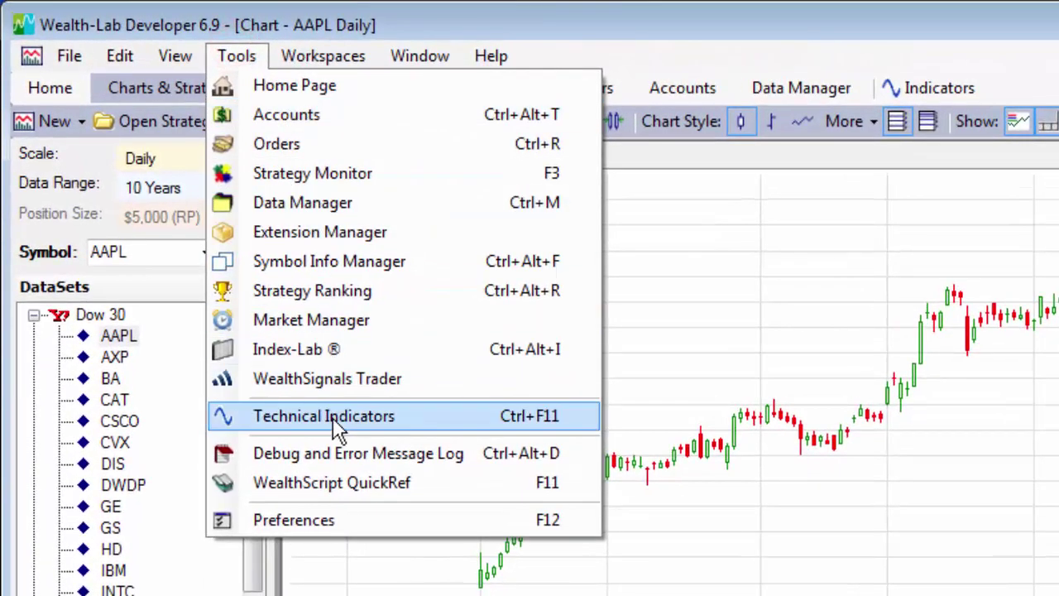
left_click(836, 15)
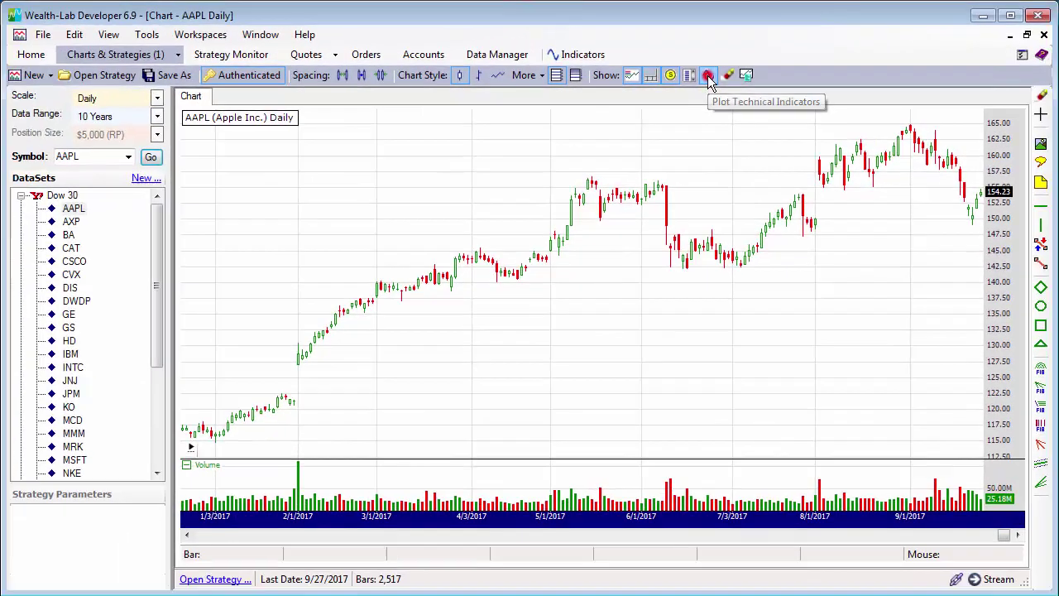
left_click(708, 76)
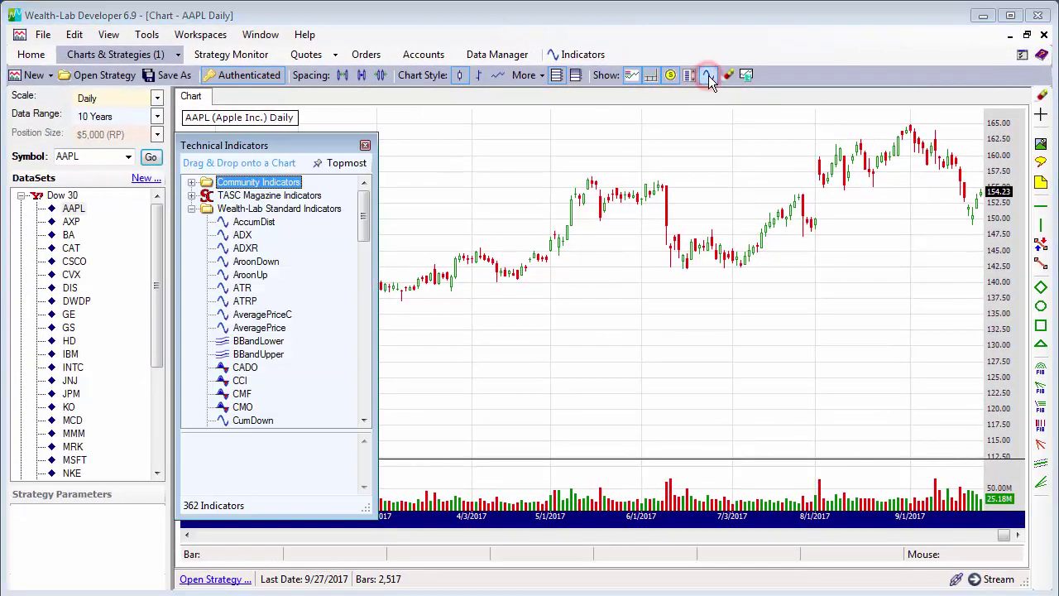
left_click(192, 209)
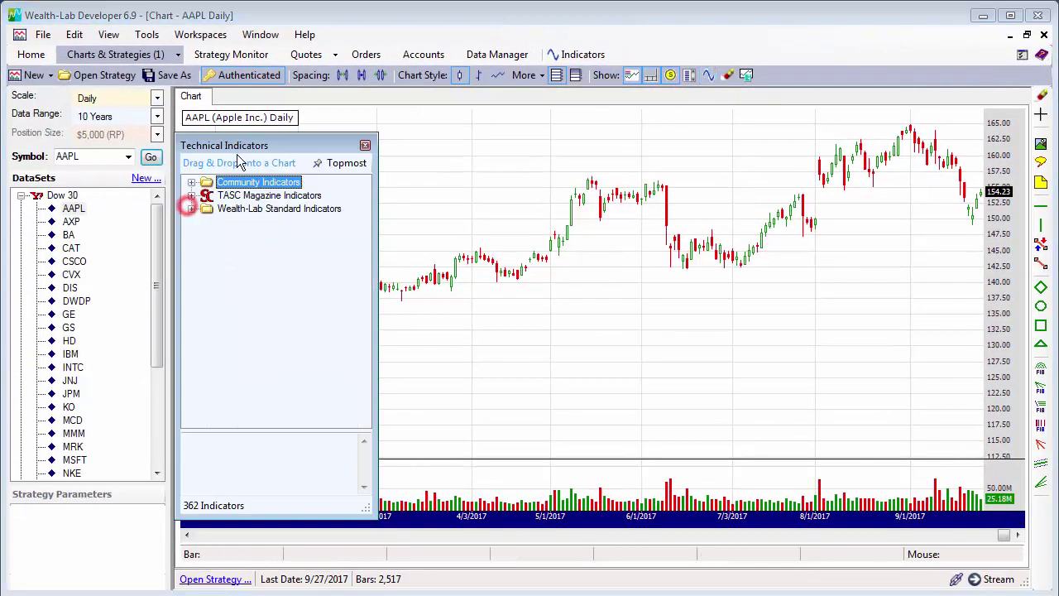
left_click(191, 209)
left_click_drag(362, 213, 362, 207)
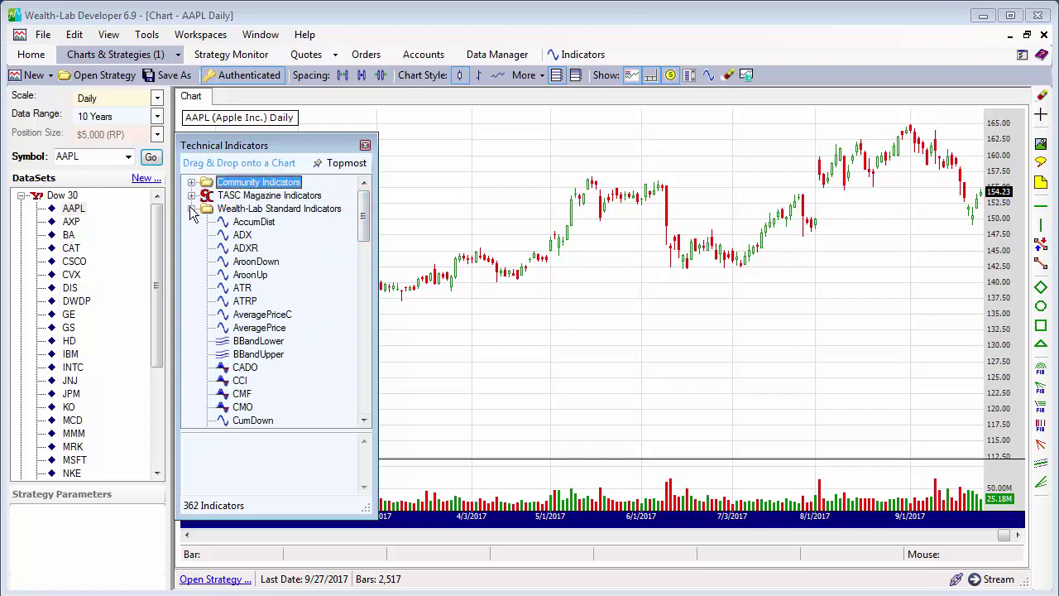
left_click_drag(362, 231, 364, 364)
Plot an SMA of Close with period 50 on the AAPL chart.
left_click_drag(241, 301, 569, 296)
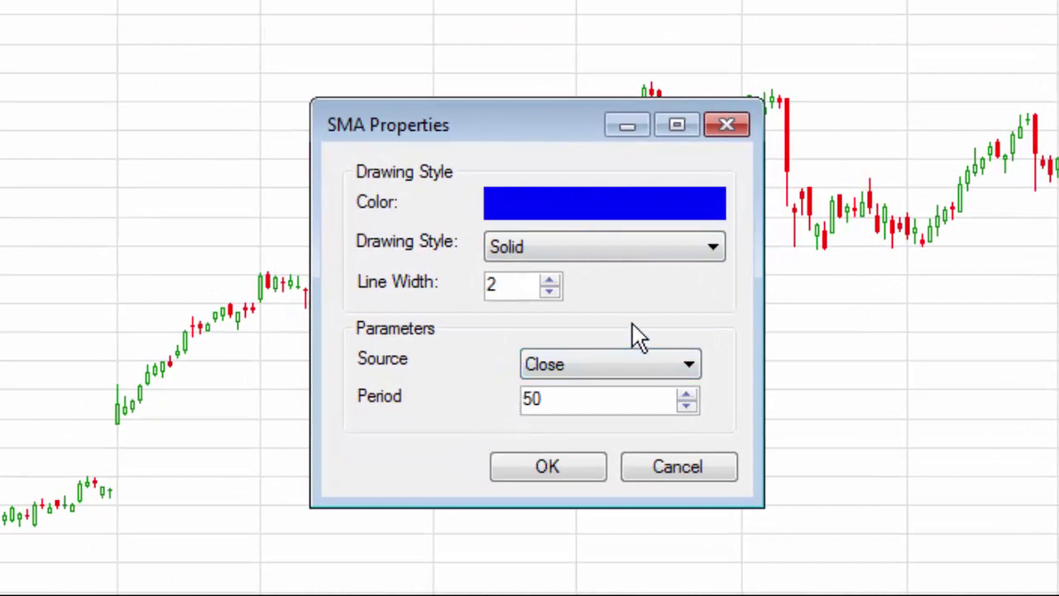
left_click(650, 366)
left_click(651, 365)
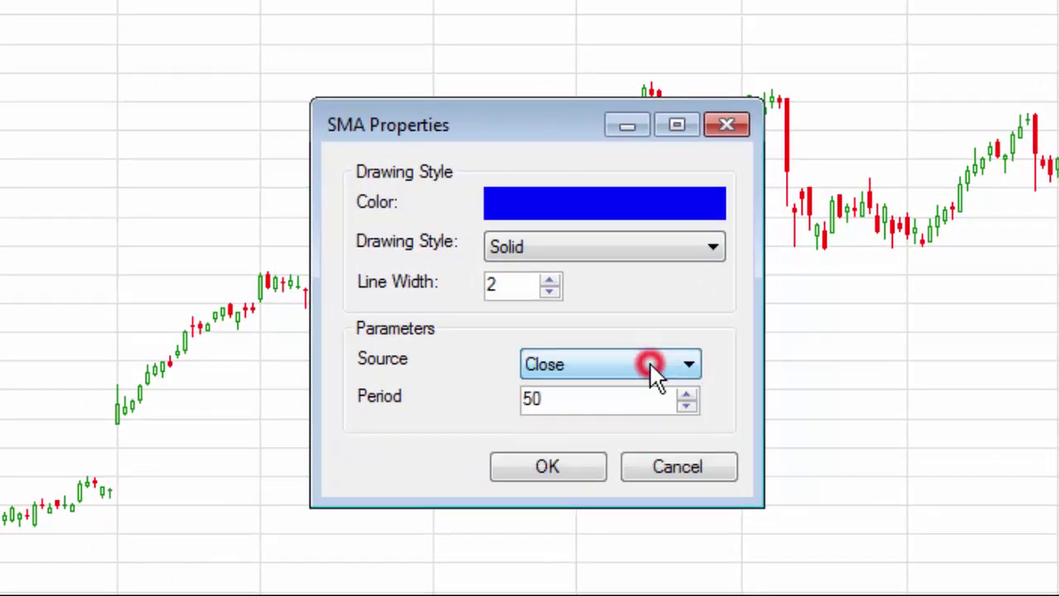
left_click(678, 365)
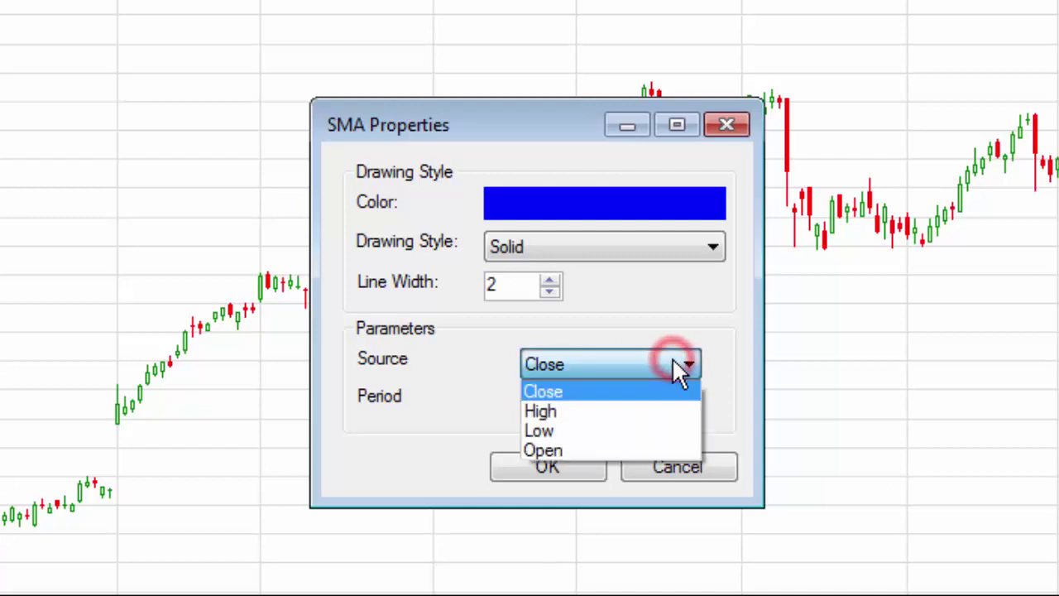
left_click(679, 366)
left_click(543, 474)
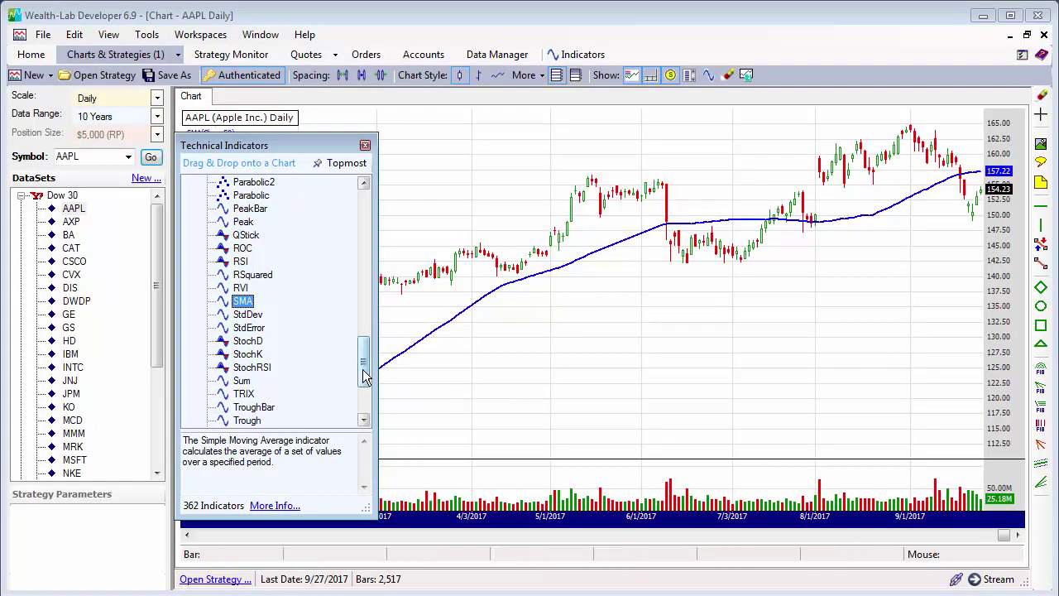
Overlay an EMA on the SMA line, with source SMA(Close,50) and period 21.
left_click_drag(365, 375, 382, 284)
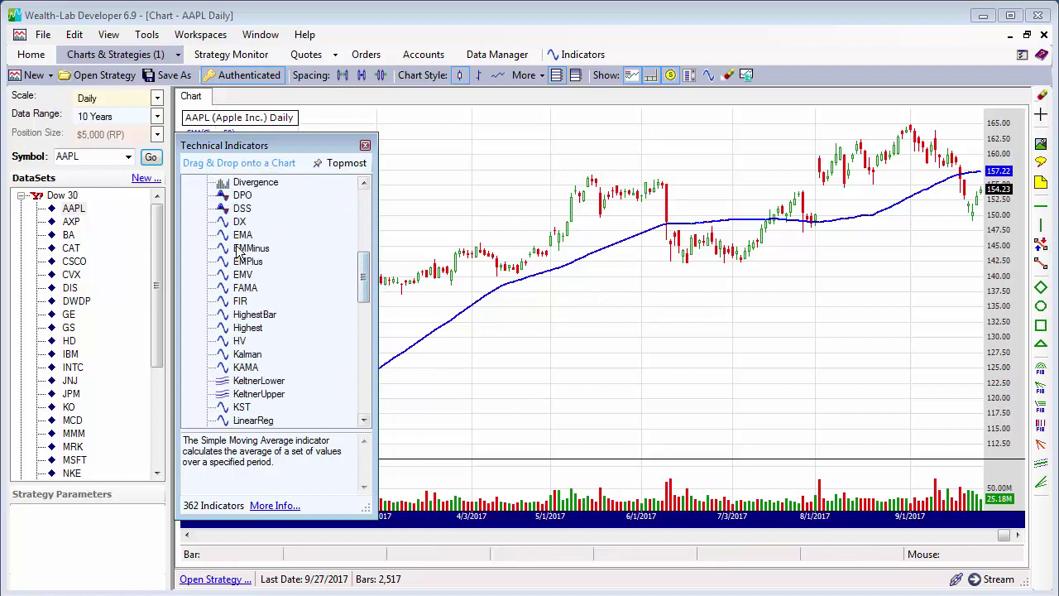
left_click(240, 236)
left_click_drag(240, 236, 485, 308)
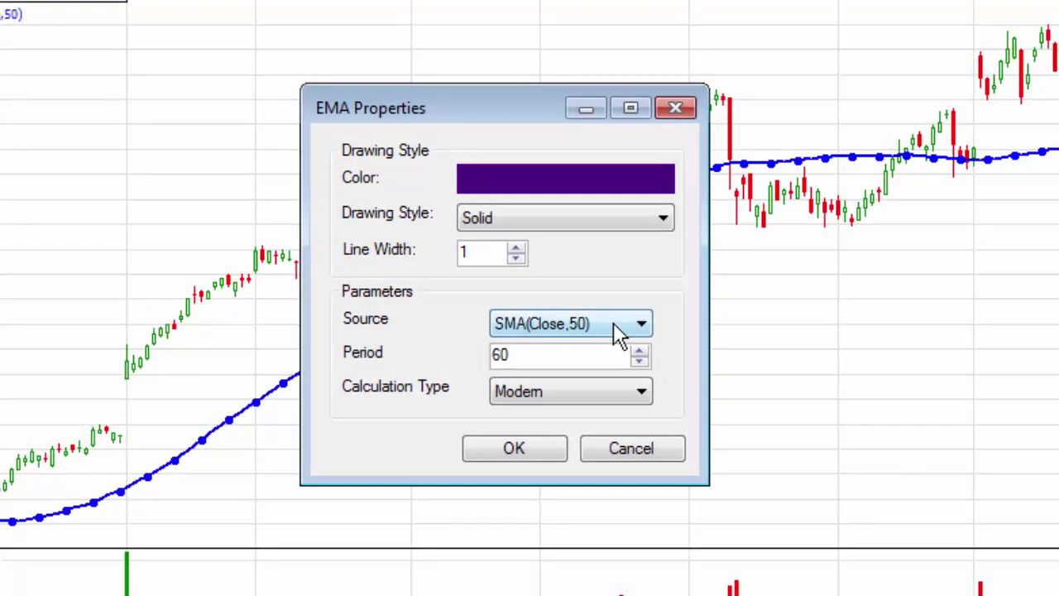
left_click(613, 324)
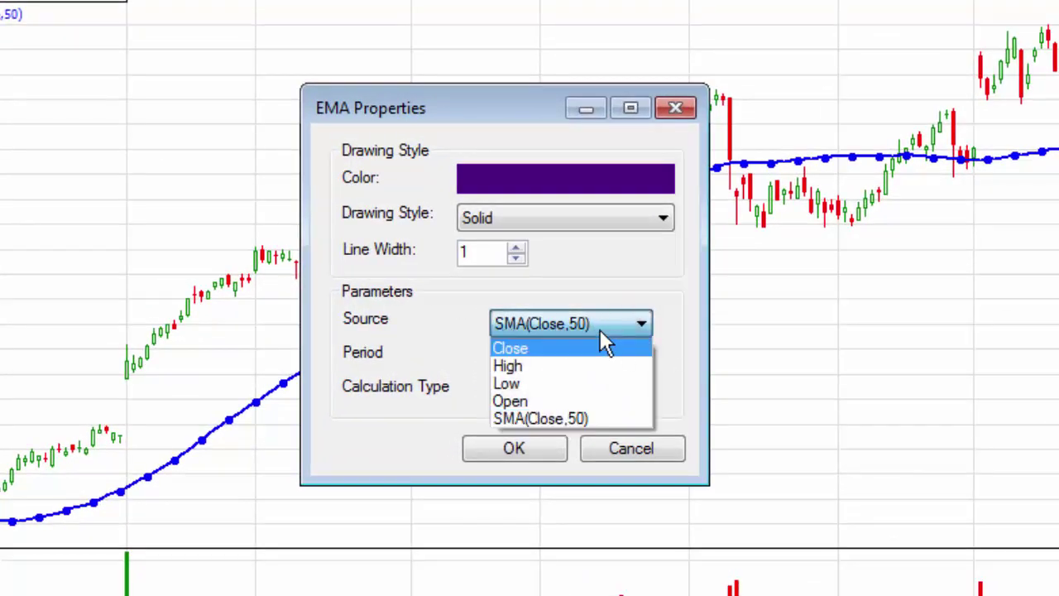
left_click(515, 451)
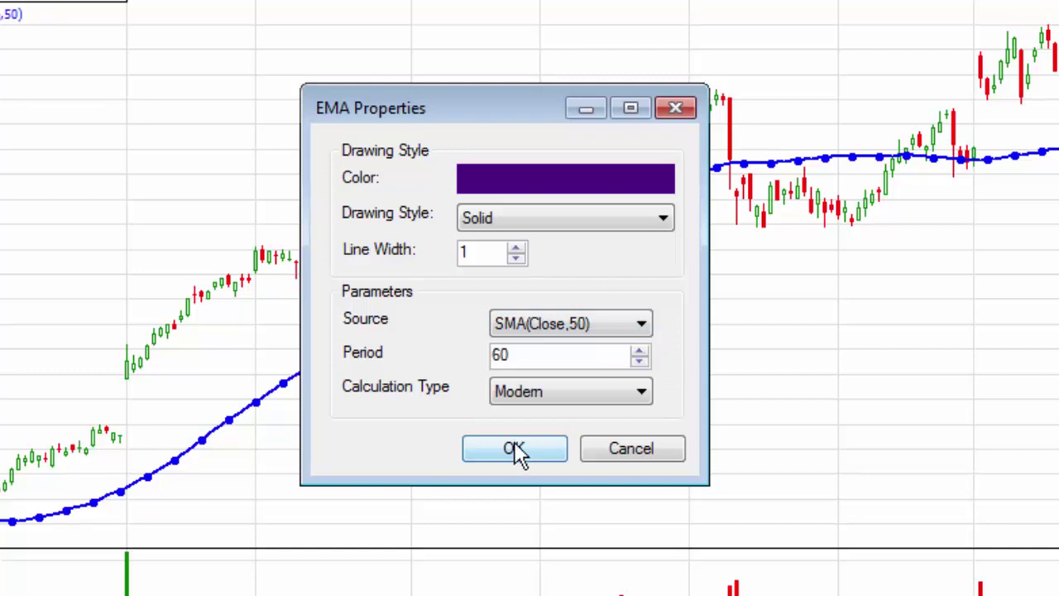
left_click(515, 451)
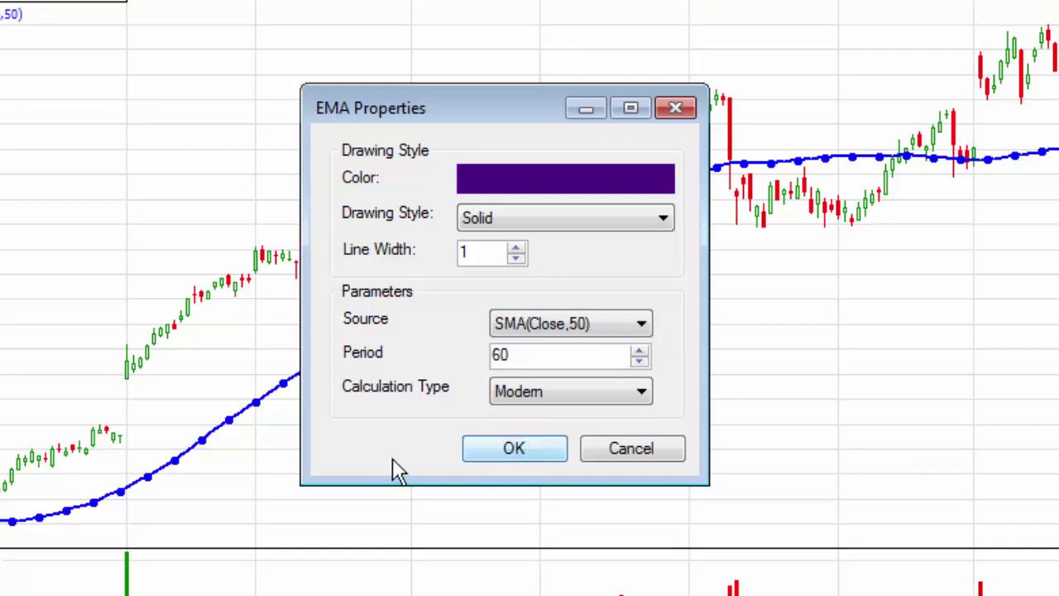
double_click(526, 358)
type("21")
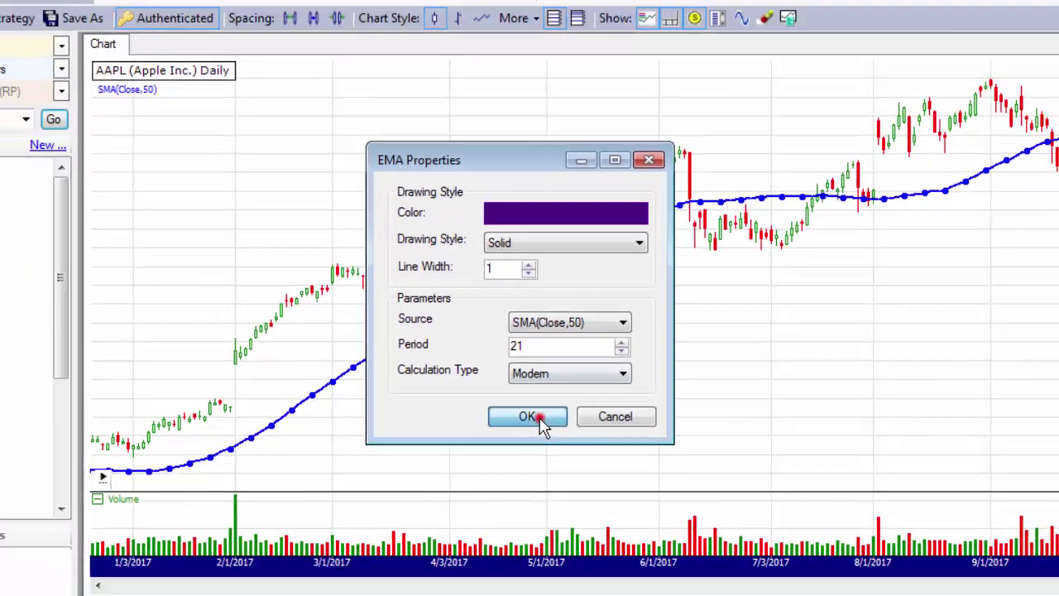
left_click(514, 448)
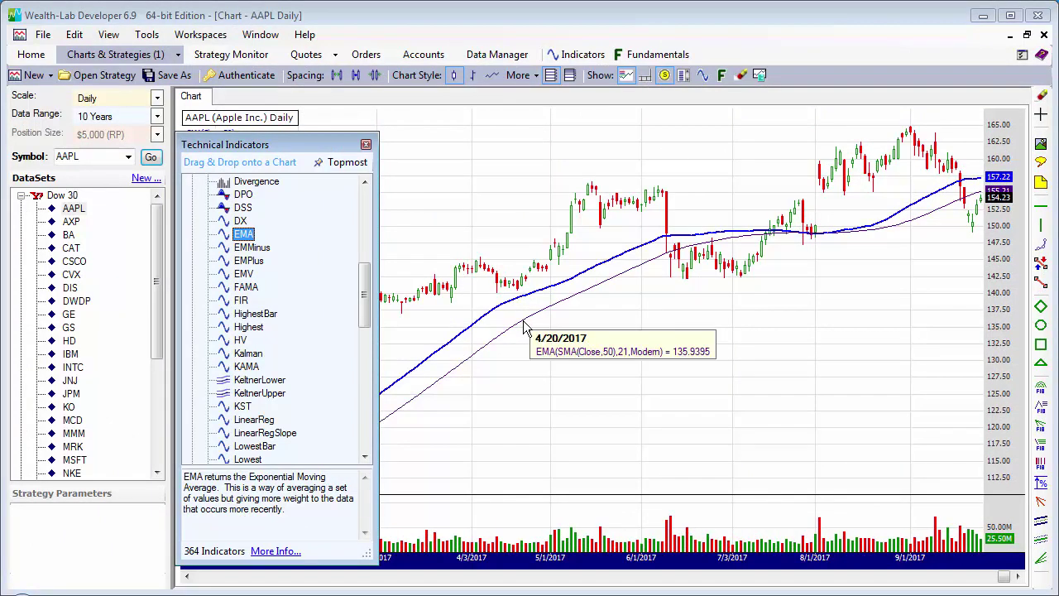
Set the EMA line width to 2, then reopen its properties from the line and close them.
right_click(523, 328)
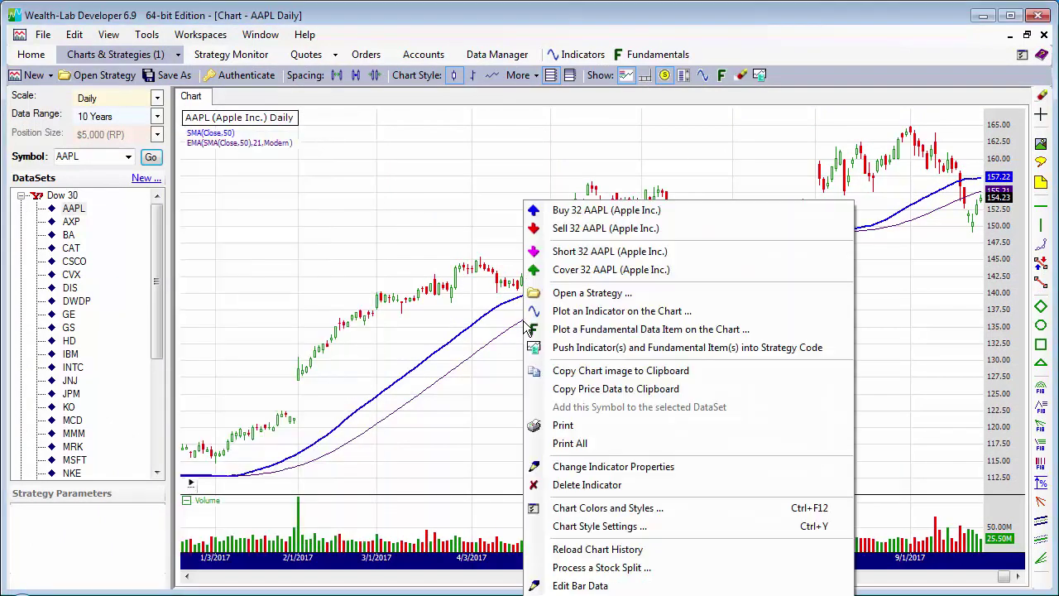
left_click(603, 468)
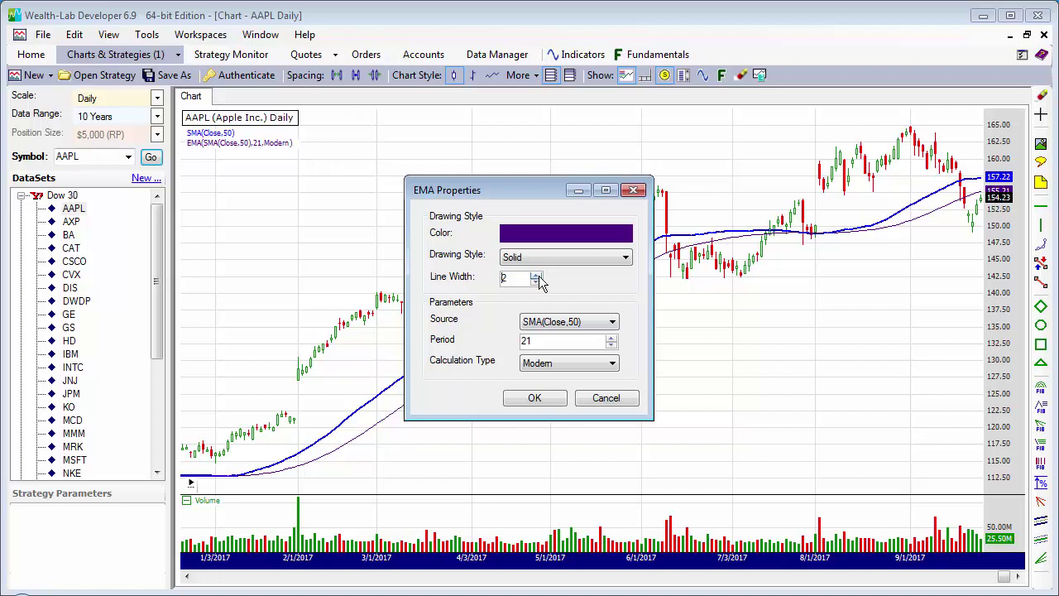
left_click(536, 399)
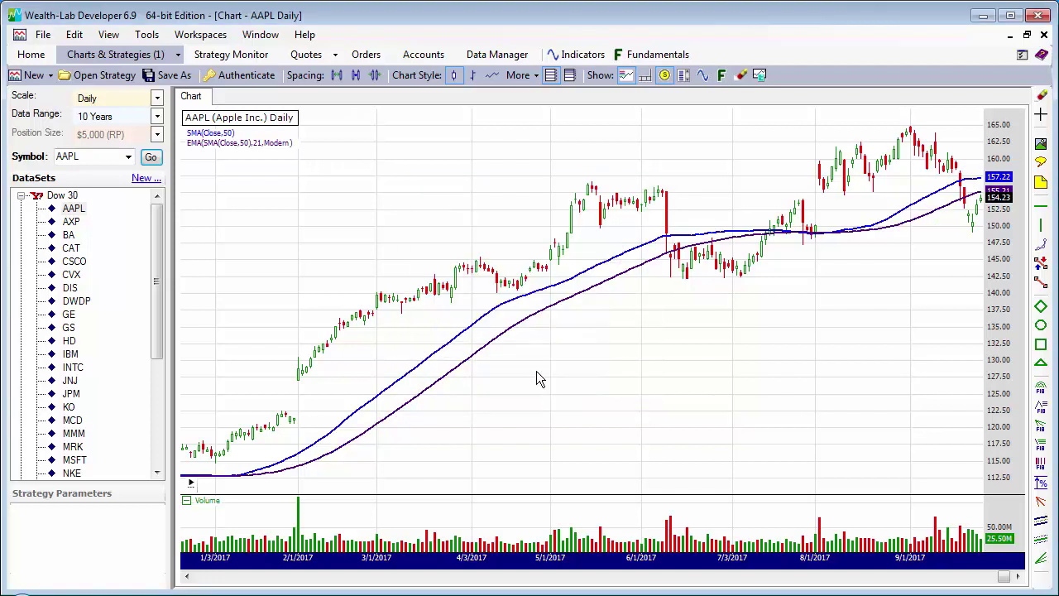
mouse_move(534, 318)
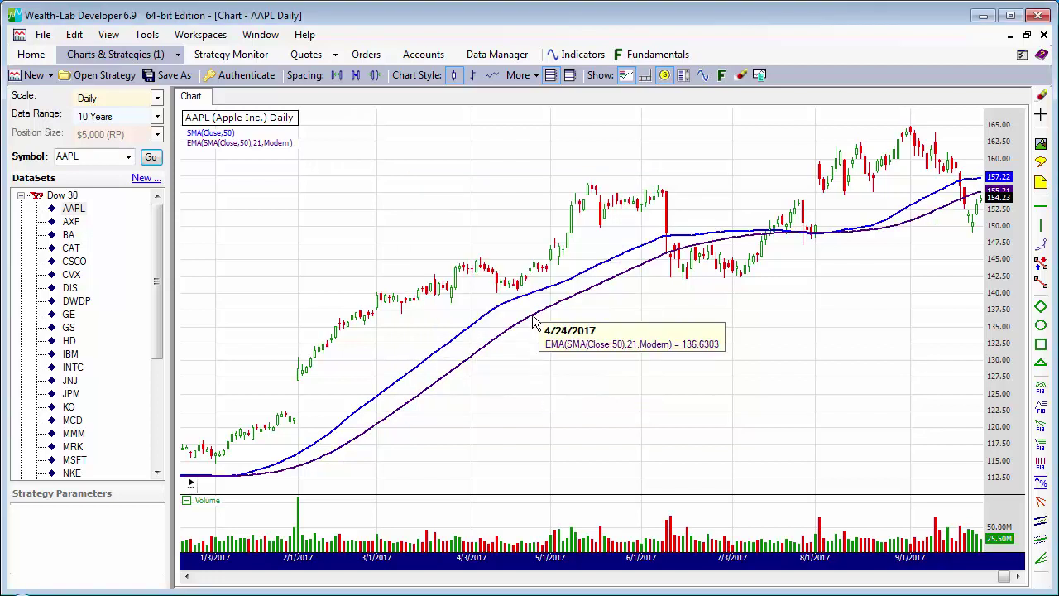
double_click(533, 321)
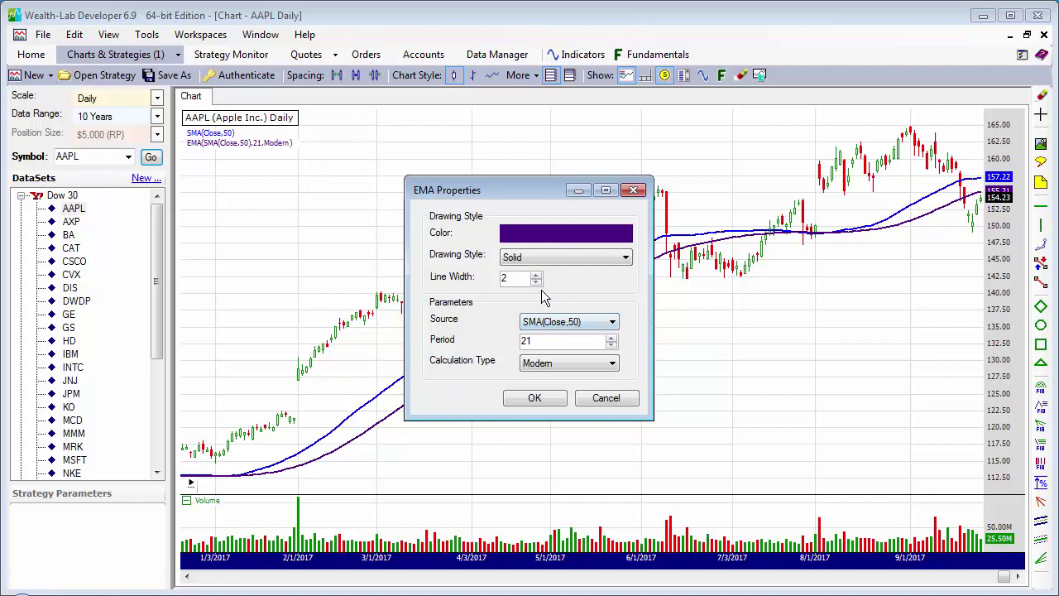
left_click(536, 397)
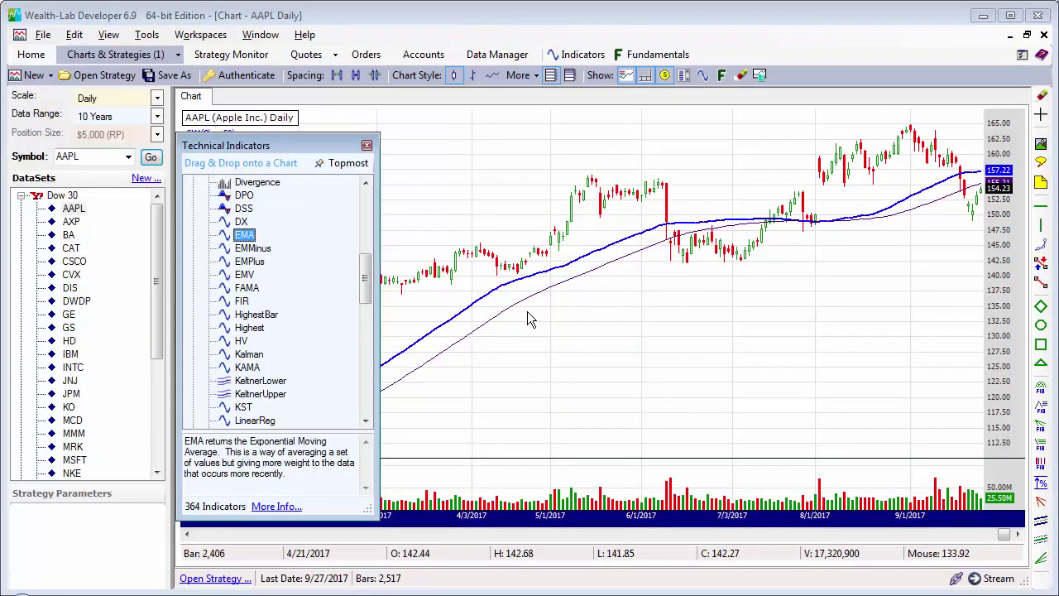
Delete the EMA indicator and clear the remaining SMA from the AAPL chart.
right_click(524, 306)
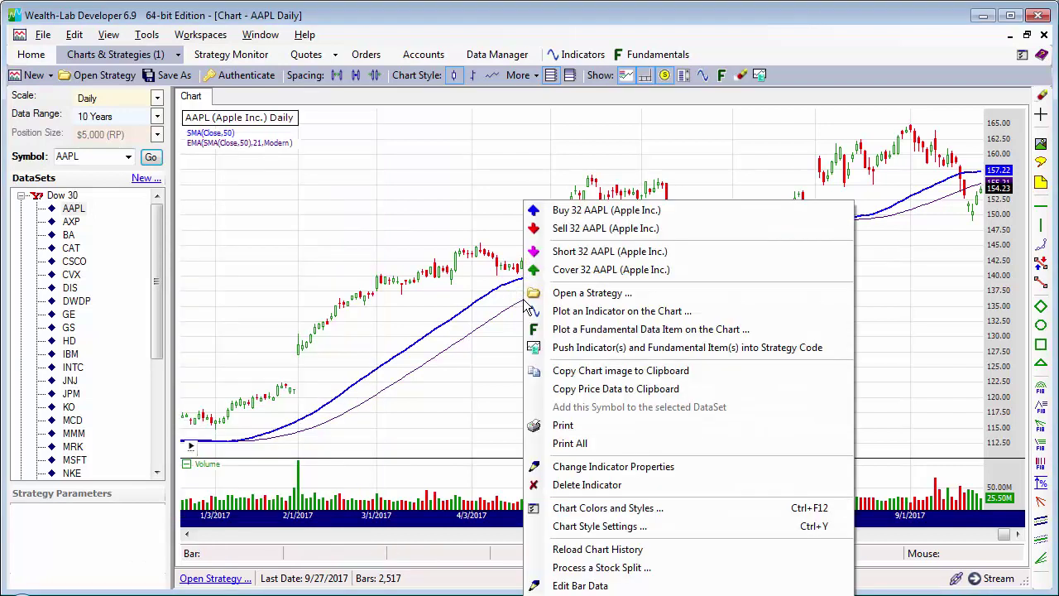
left_click(569, 487)
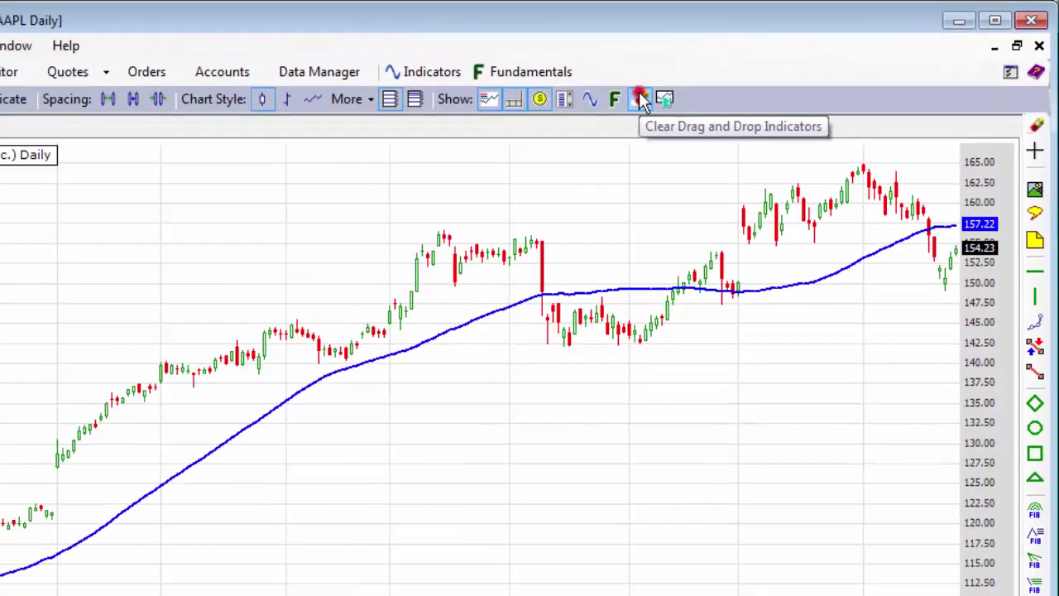
left_click(642, 99)
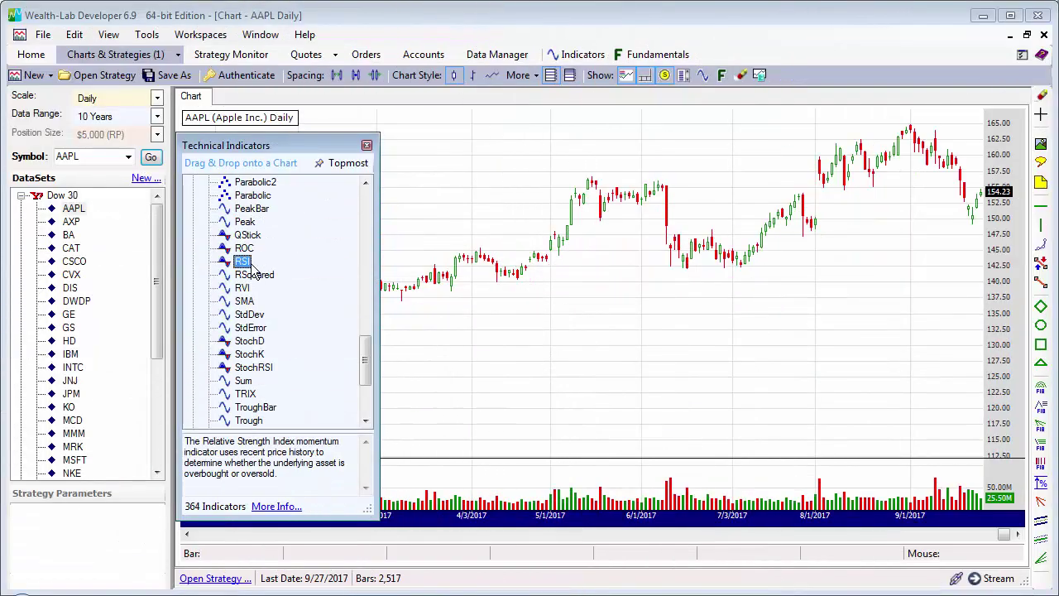
Add an RSI with period 5, drawn as an oscillator with shaded overbought/oversold zones.
left_click_drag(244, 263, 592, 281)
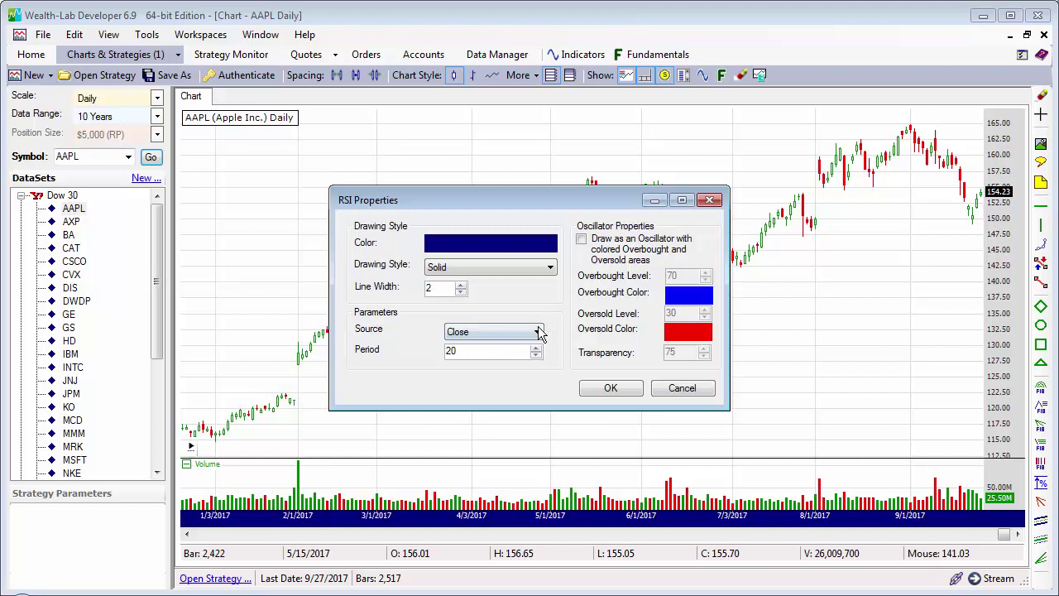
double_click(493, 350)
type("5")
left_click(581, 240)
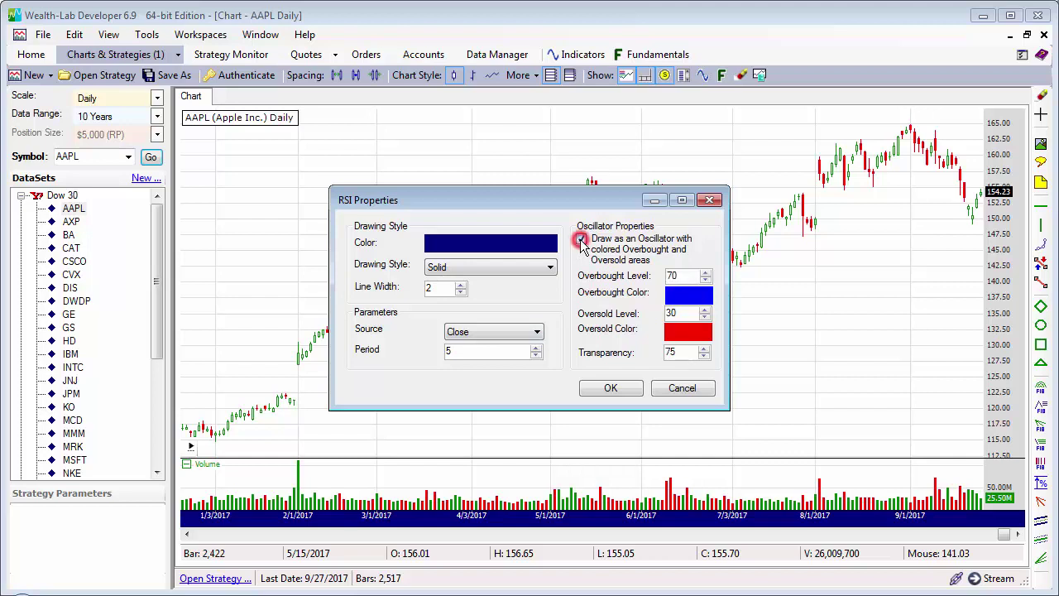
left_click(611, 389)
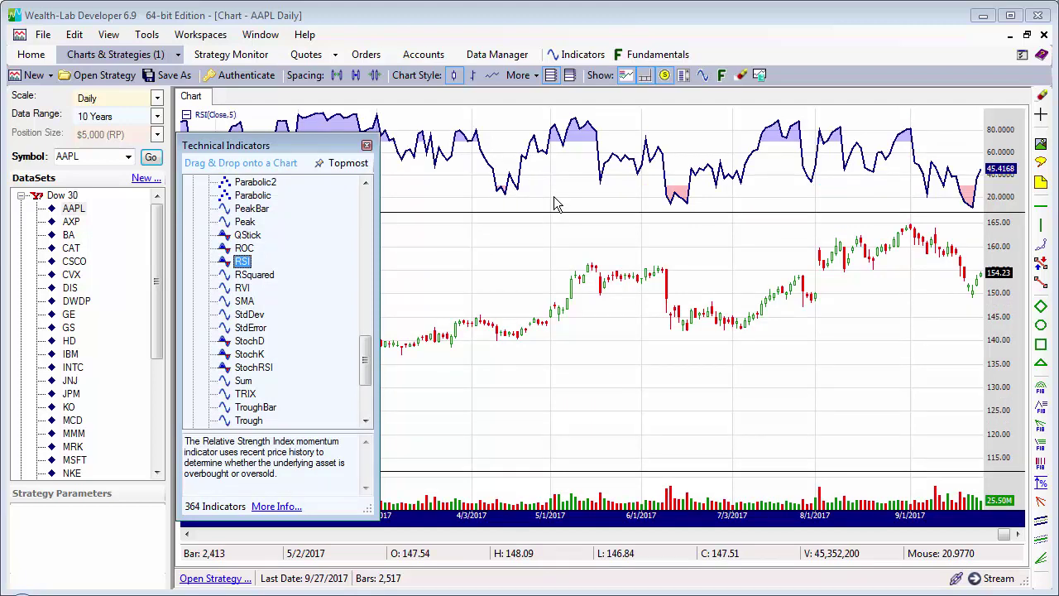
Overlay a red SMA(RSI(Close,5),8) on the RSI pane and close the indicator list.
left_click_drag(244, 303, 488, 165)
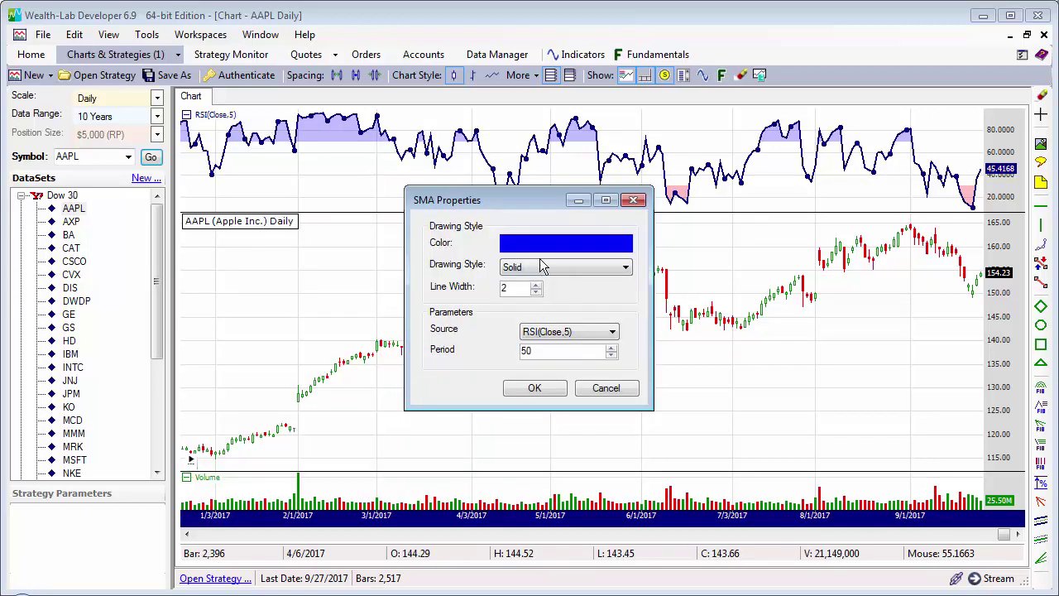
left_click(538, 241)
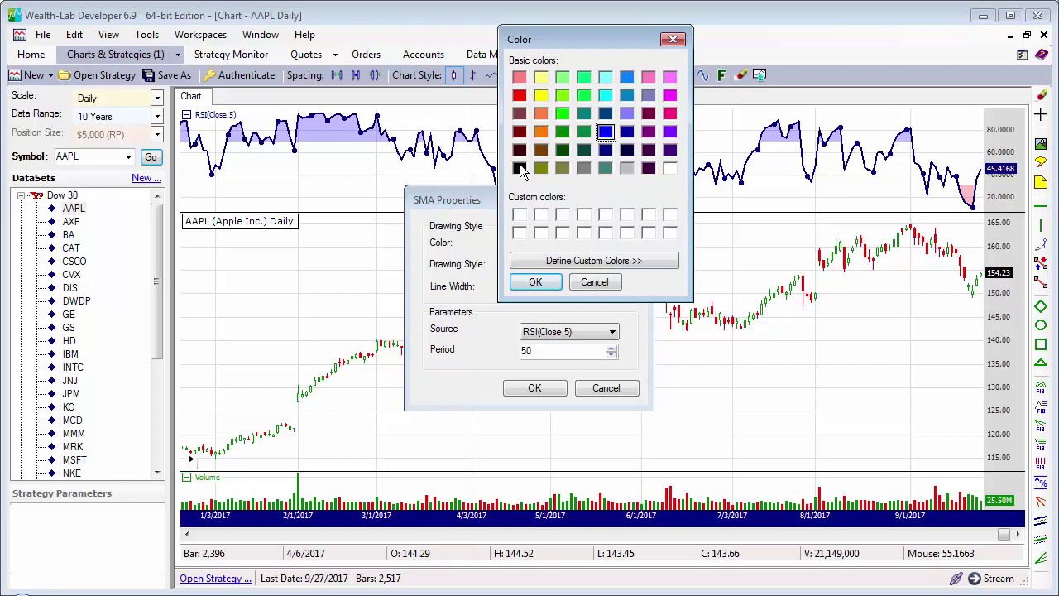
left_click(519, 96)
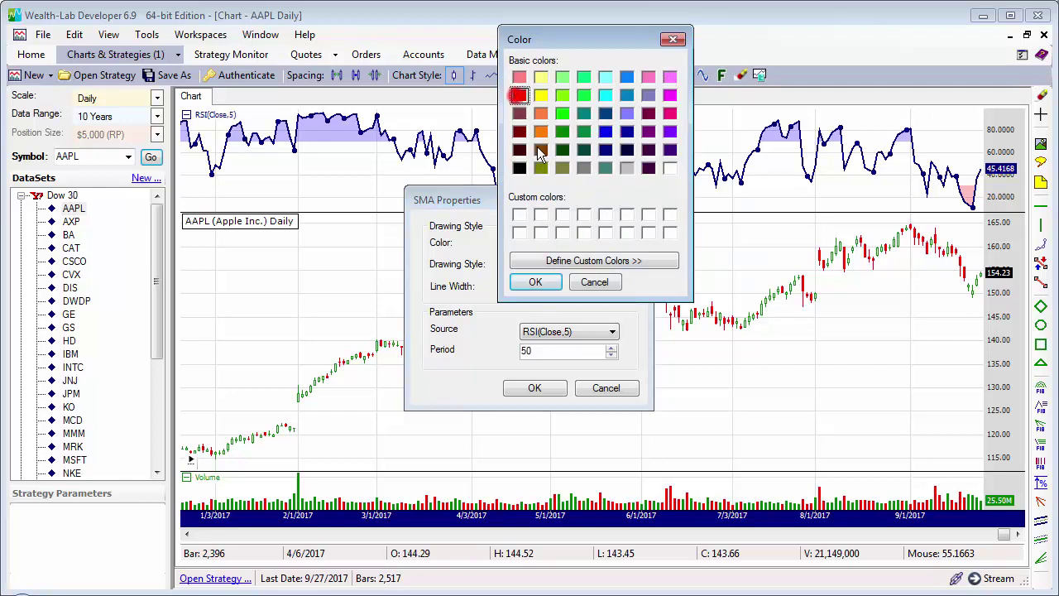
left_click(535, 282)
double_click(549, 354)
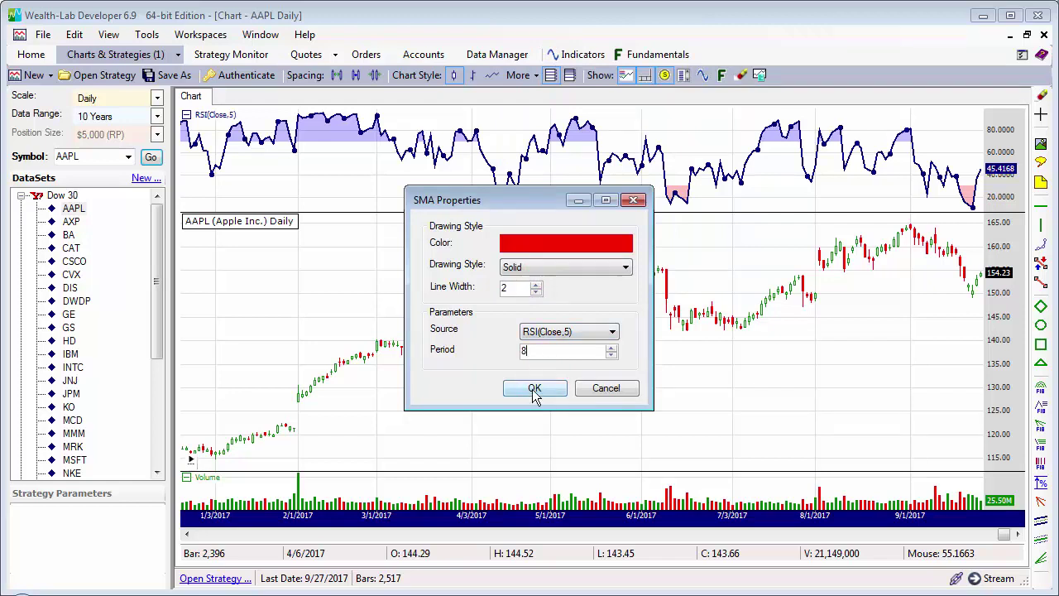
left_click(534, 390)
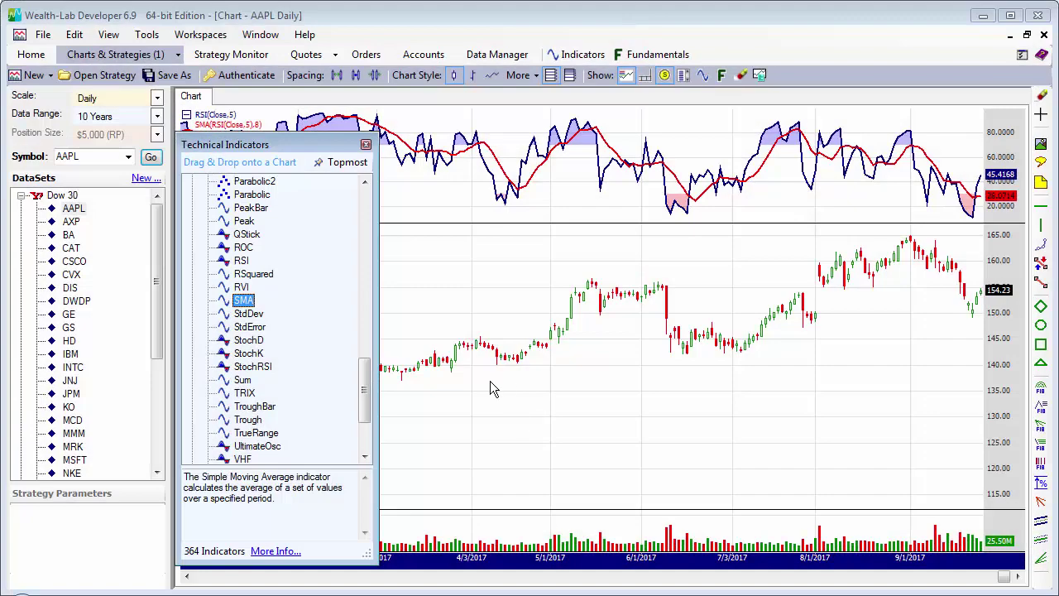
left_click(365, 146)
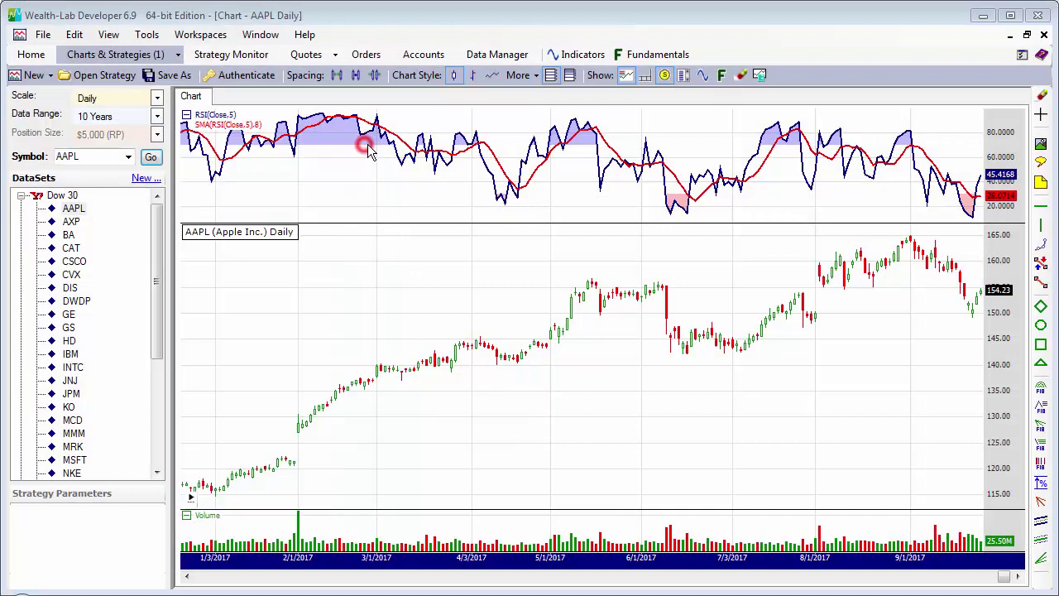
Save the chart as a strategy named 'My Indicators' in the Scratch folder.
left_click(40, 36)
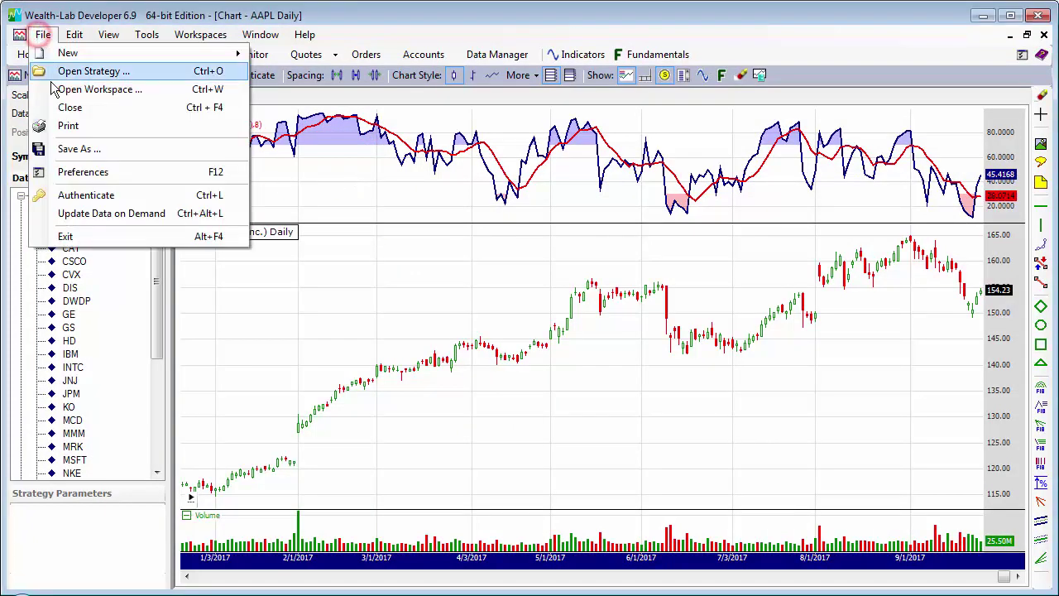
left_click(66, 150)
left_click(557, 273)
left_click(529, 145)
type("My Indicators")
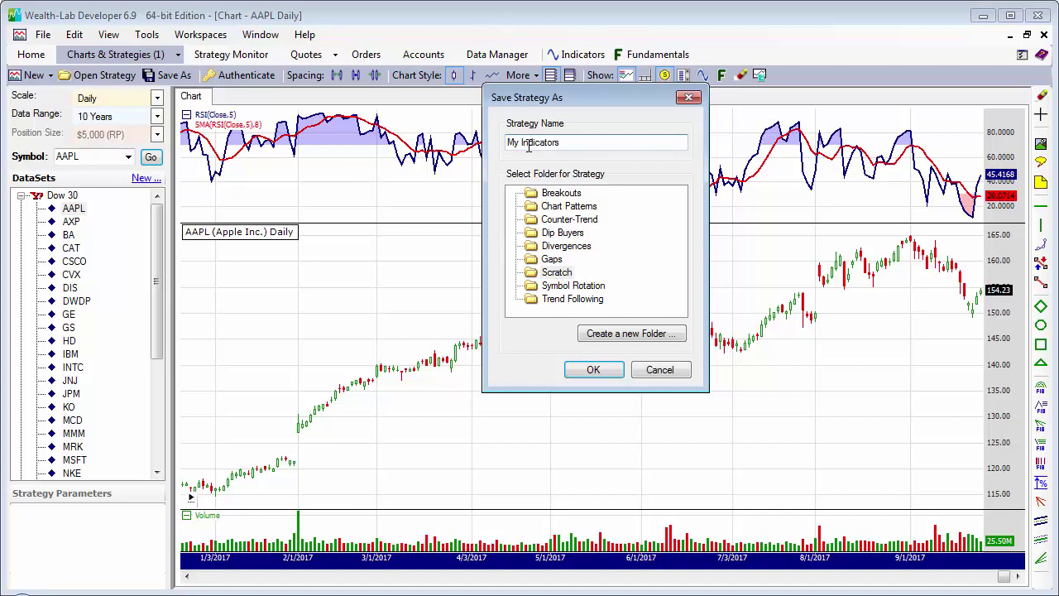
left_click(594, 369)
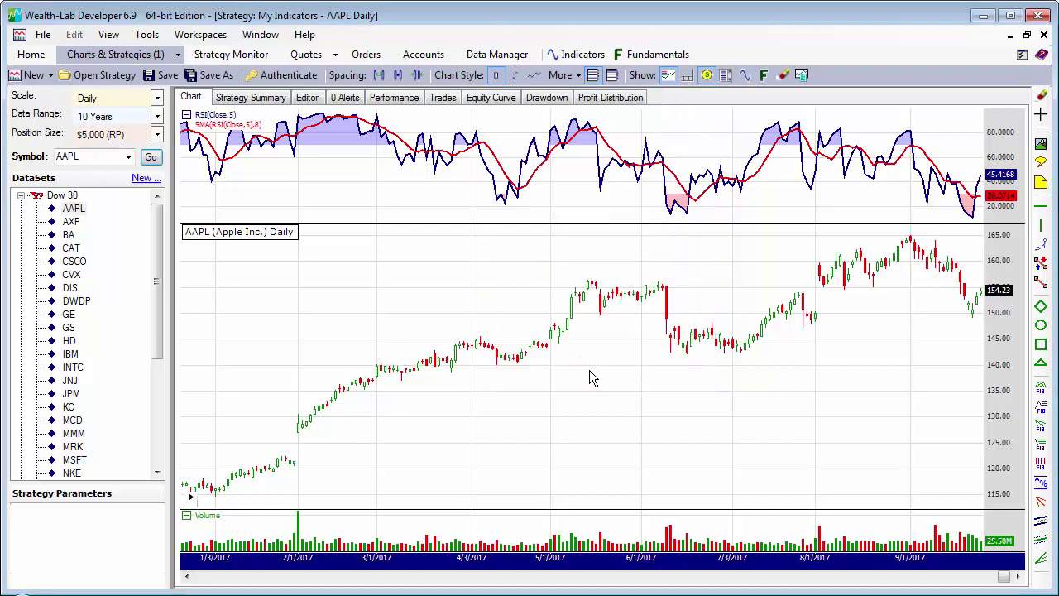
Restore the chart window, open My Indicators three more times from Home, then close Home.
left_click(1027, 35)
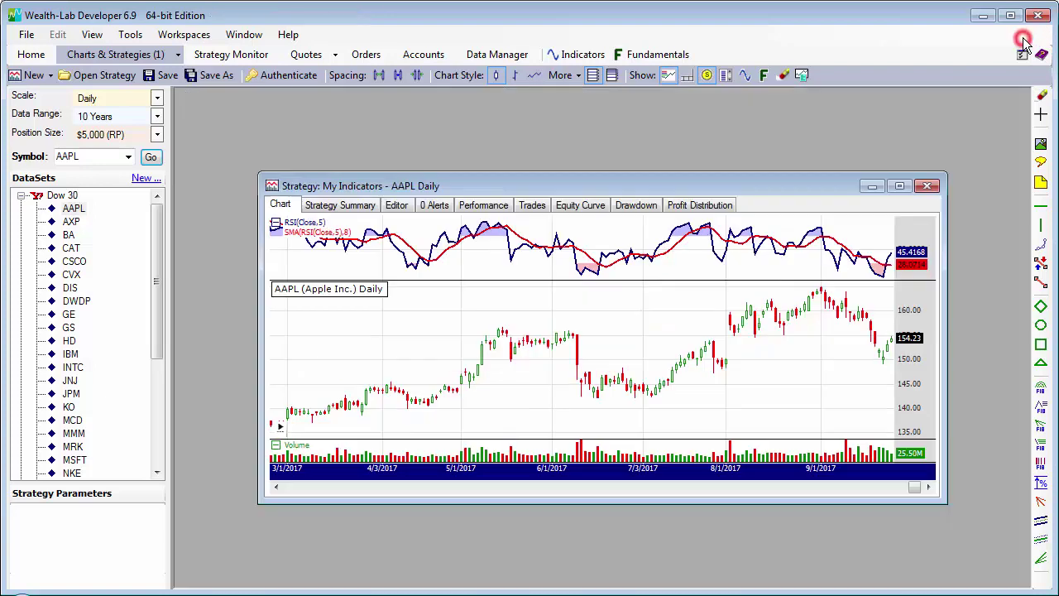
left_click(31, 54)
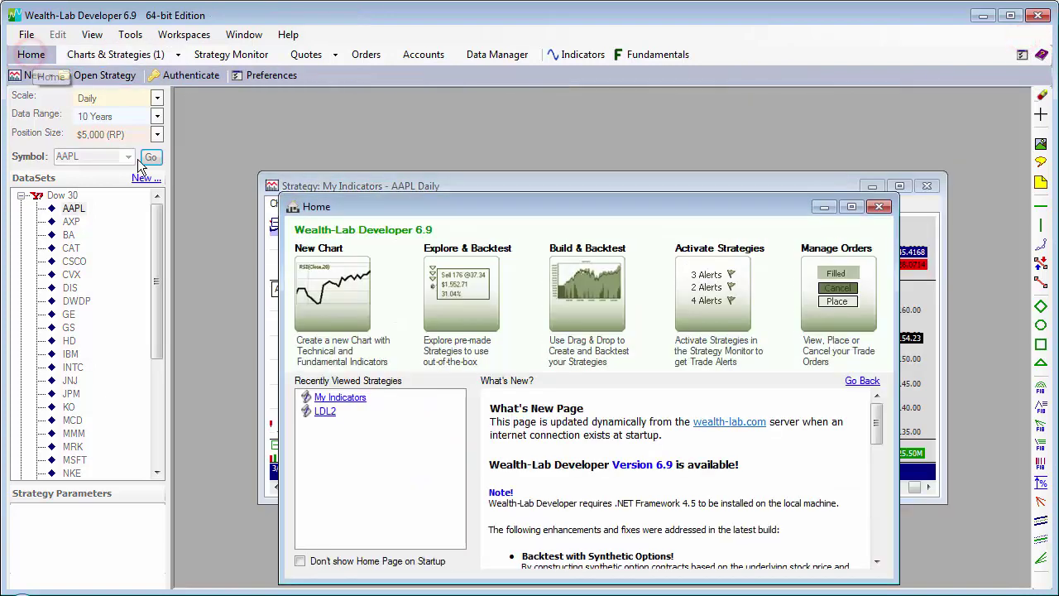
left_click(339, 398)
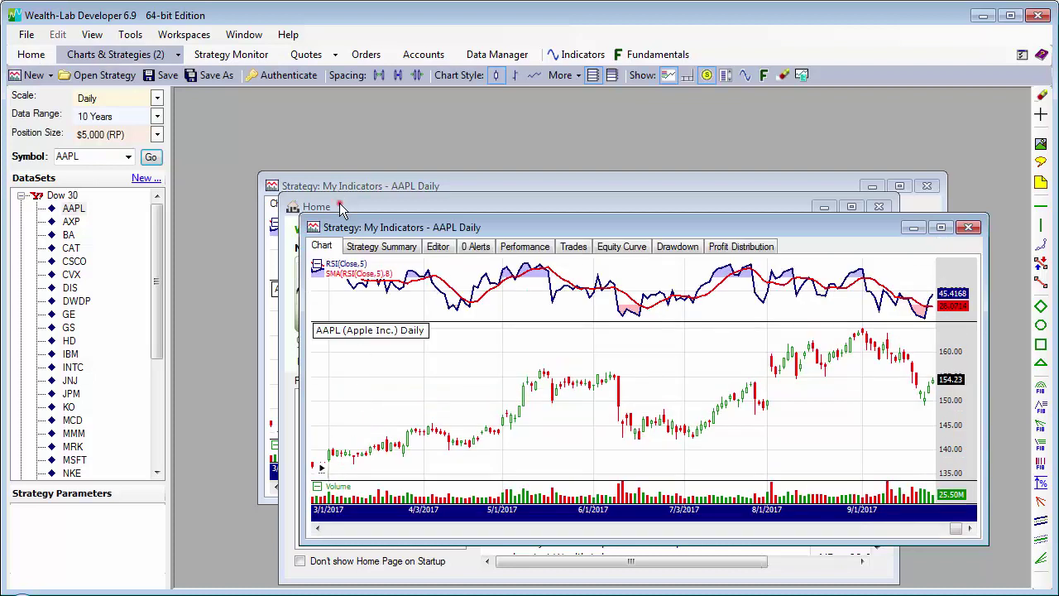
left_click(341, 207)
left_click(240, 294)
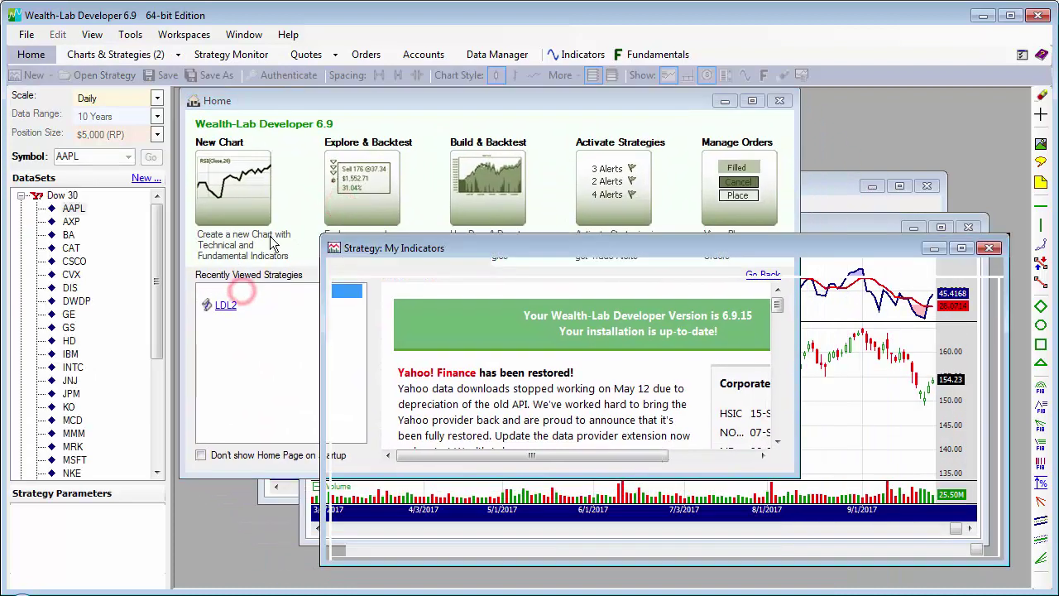
left_click(244, 291)
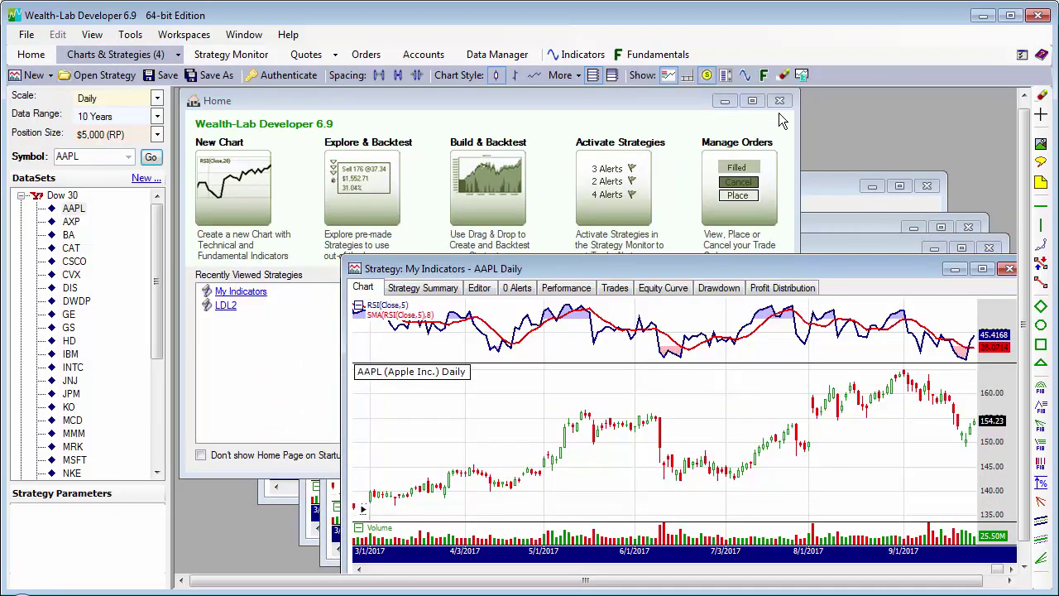
left_click(779, 100)
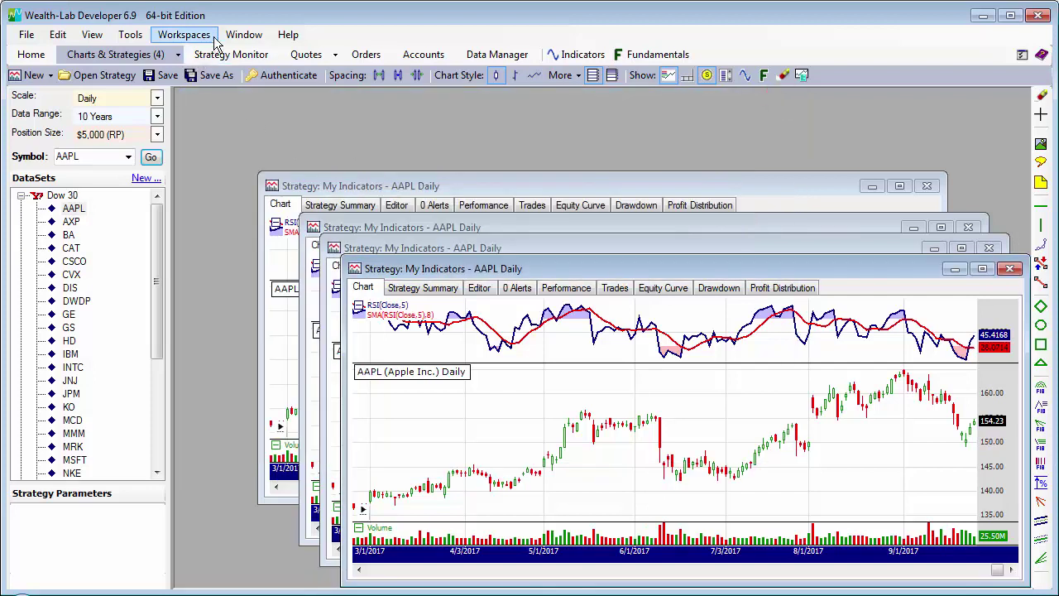
left_click(240, 35)
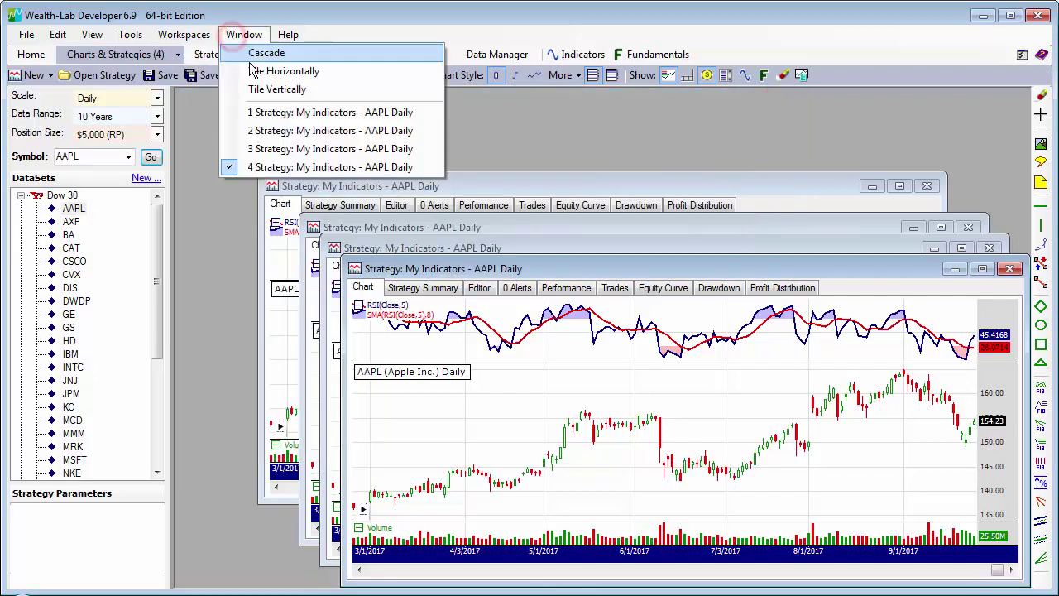
Tile the four windows vertically and load AXP, CAT and HD into three of them.
left_click(261, 87)
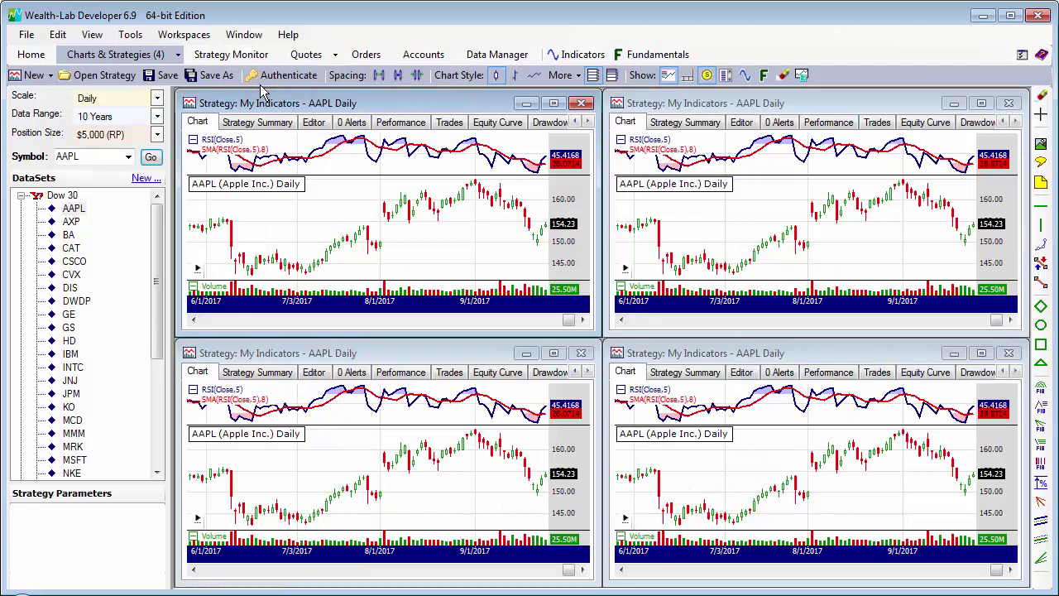
left_click(70, 222)
left_click(246, 432)
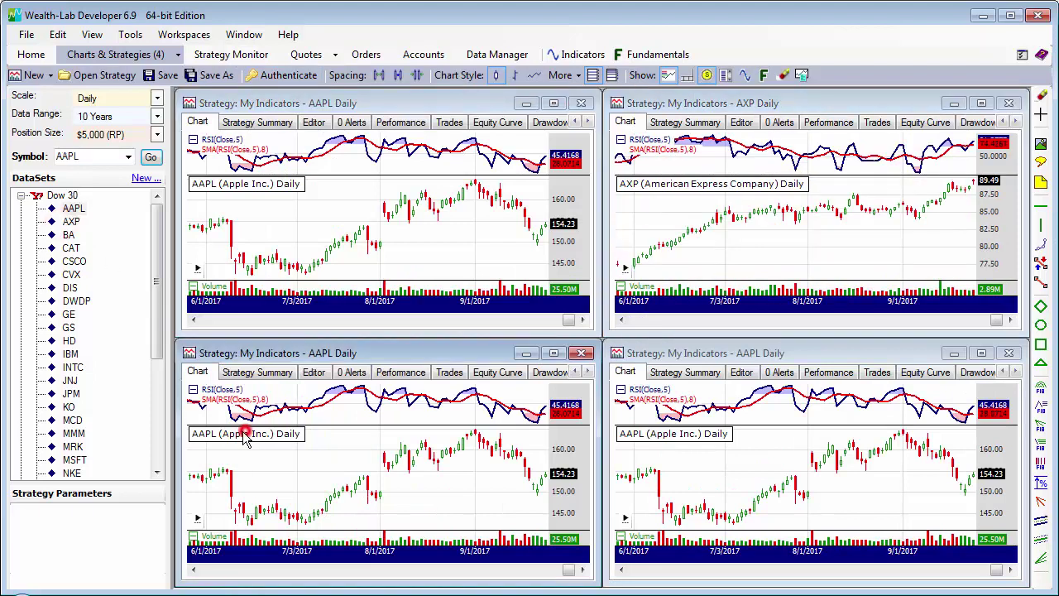
left_click(70, 249)
left_click(702, 502)
left_click(64, 341)
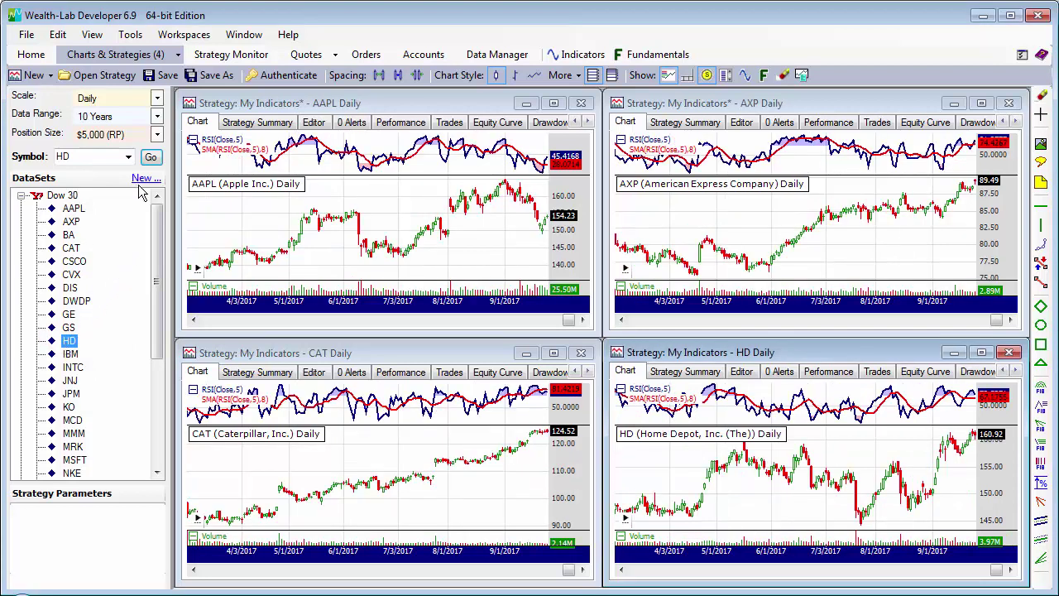
left_click(184, 34)
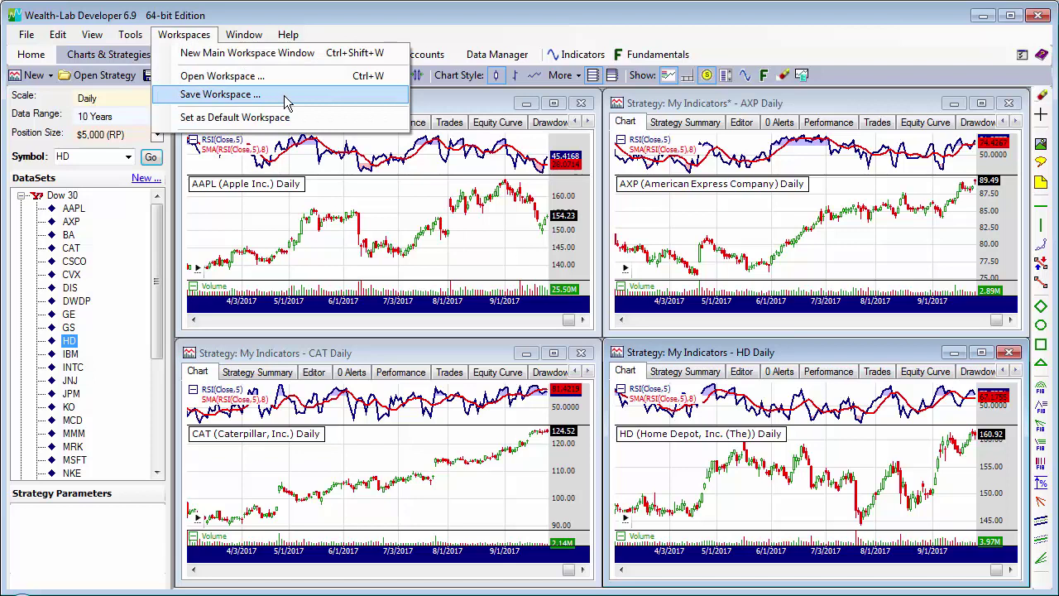
Dismiss the Workspaces menu and open SMA Properties for the red SMA on AXP.
left_click(803, 108)
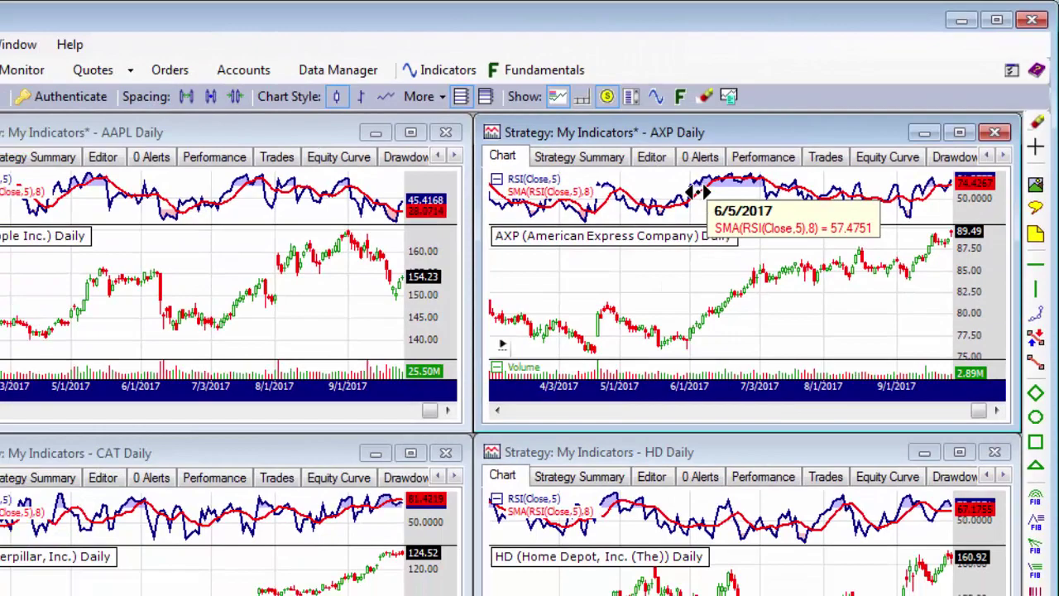
double_click(610, 248)
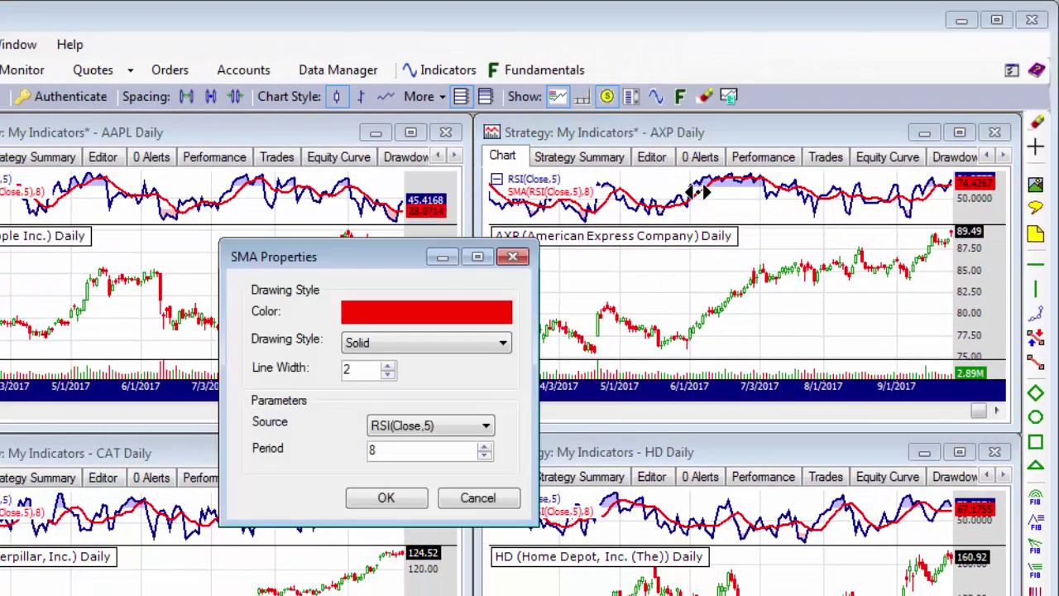